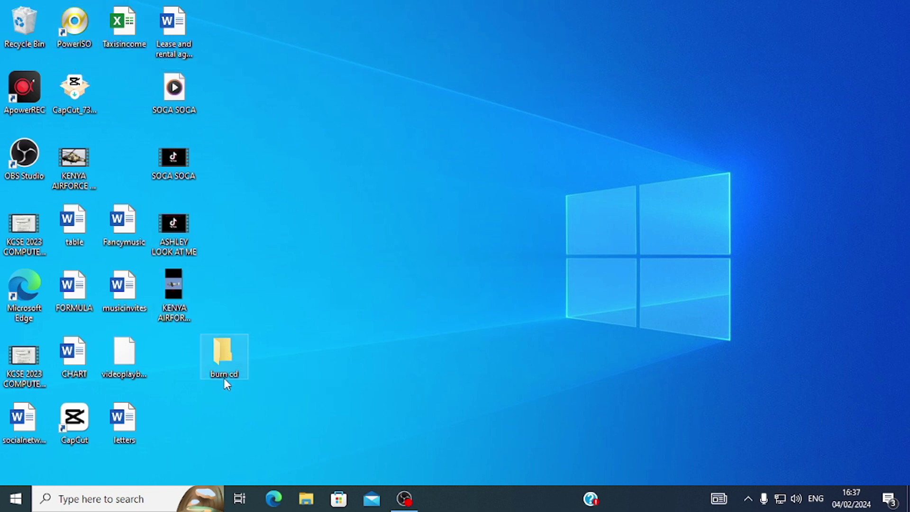
Step: Open the 'burn cd' folder from the desktop in File Explorer
double_click(221, 363)
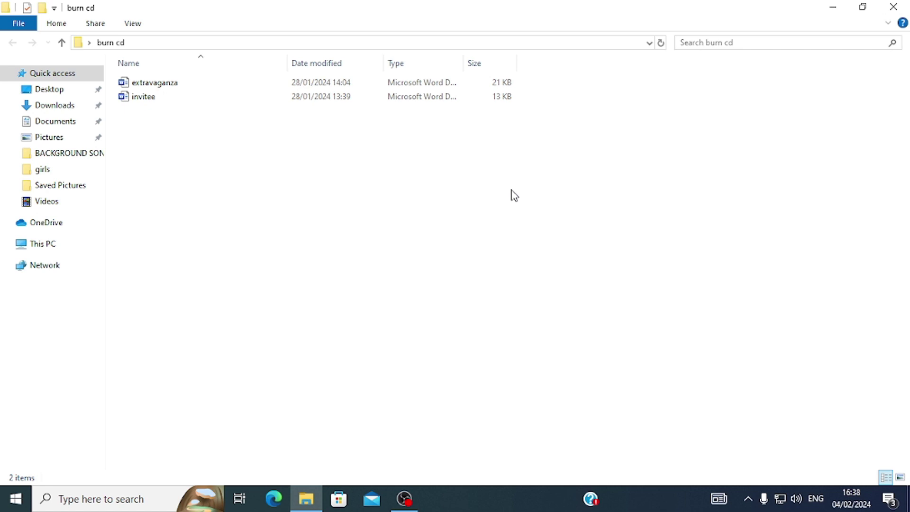
Step: Show This PC to check the DVD RW drive's disc with 674 MB free of 702 MB
click(39, 246)
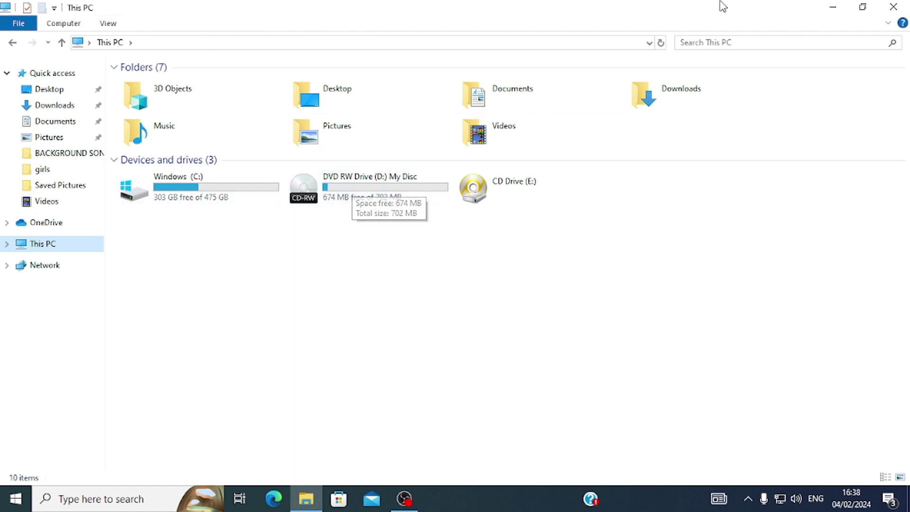
Step: Launch PowerISO from the desktop and continue unregistered to an empty new image
click(844, 10)
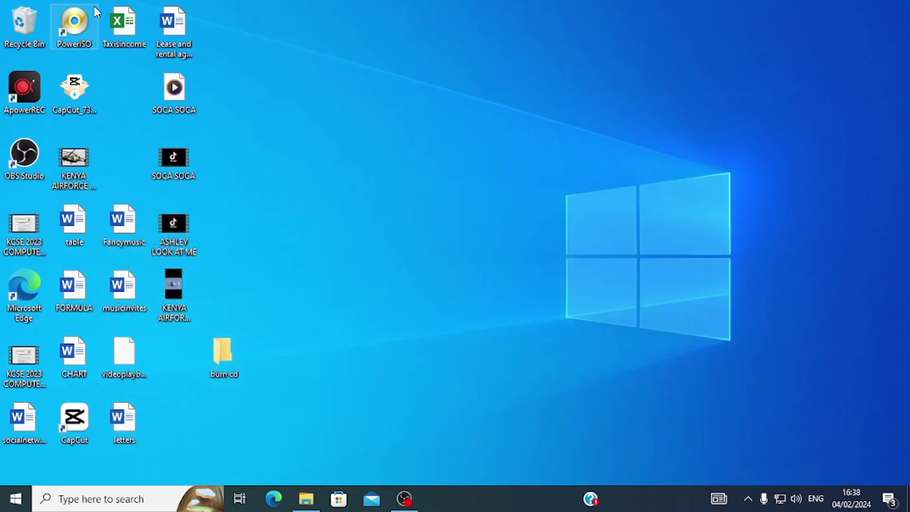
double_click(75, 28)
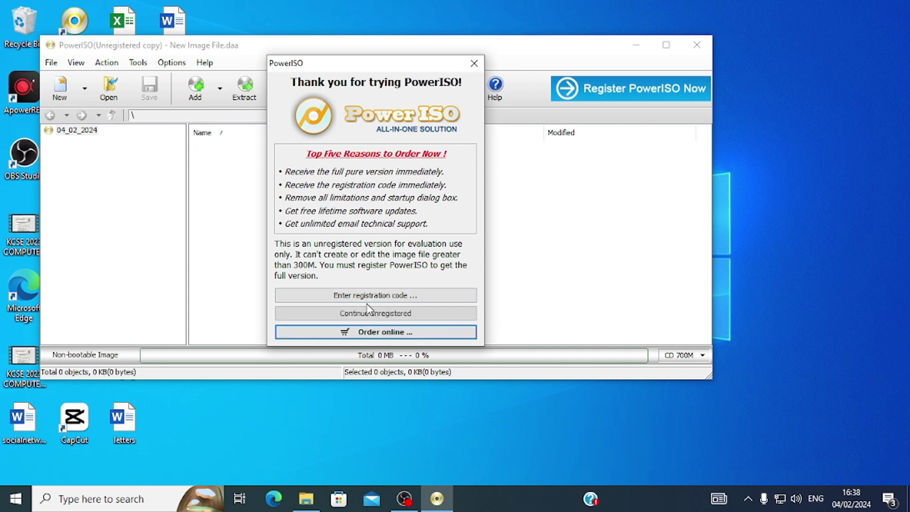
click(369, 313)
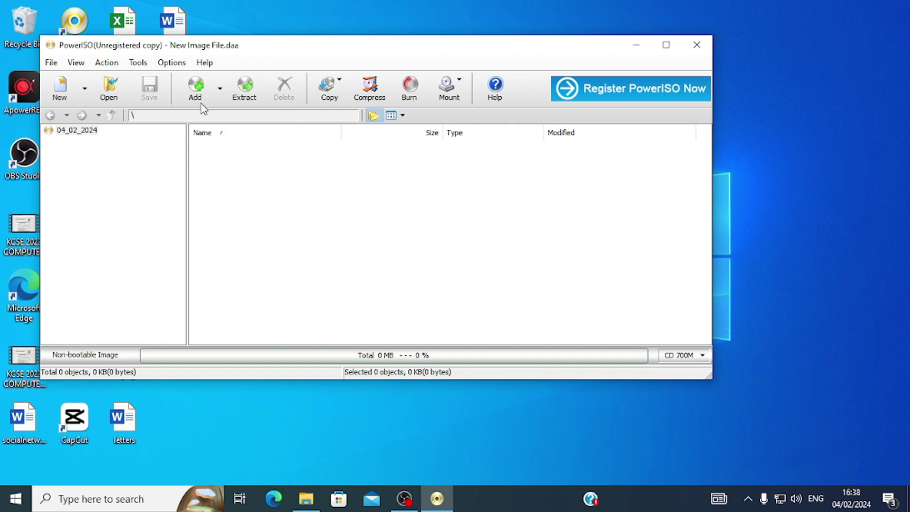
Step: Bring up the add files picker, abandoning a denied new-folder attempt in Program Files
click(220, 91)
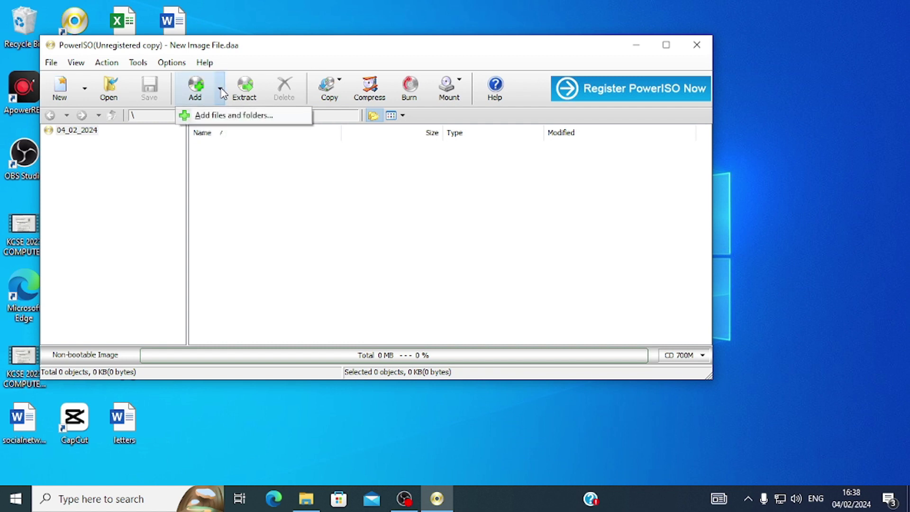
click(218, 117)
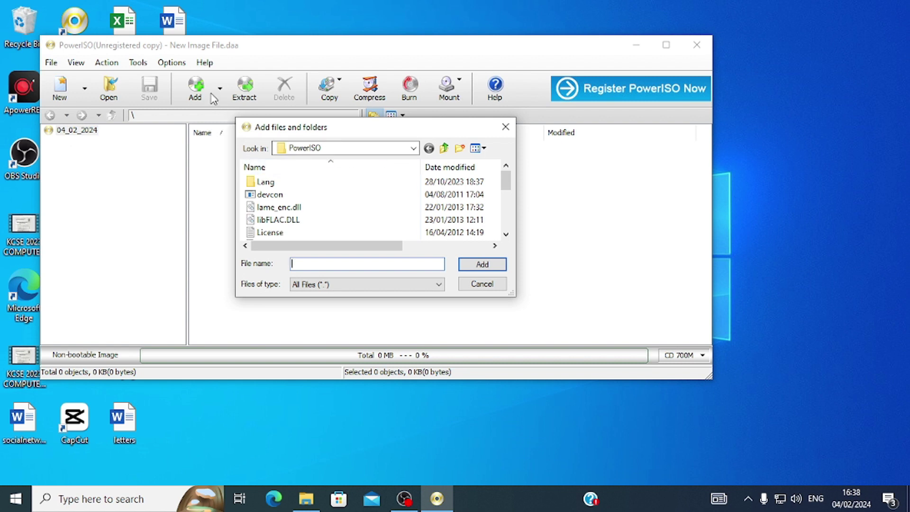
click(444, 148)
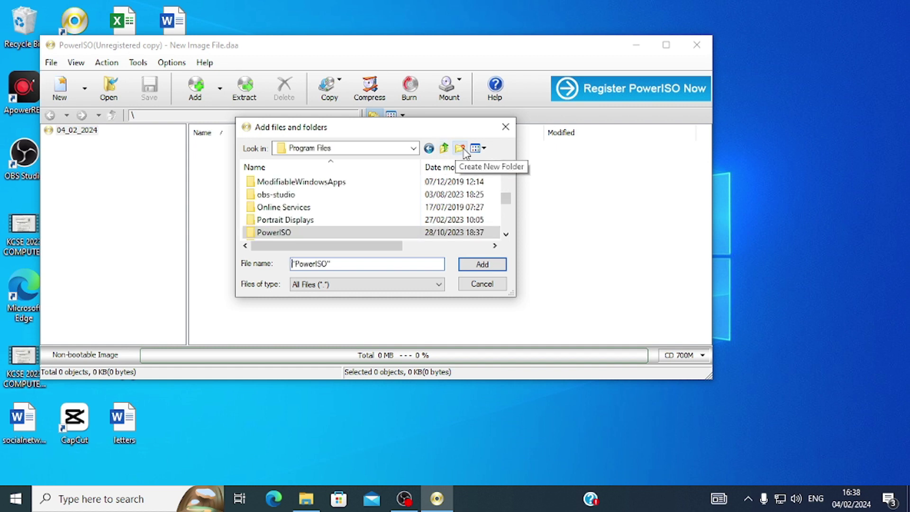
click(465, 150)
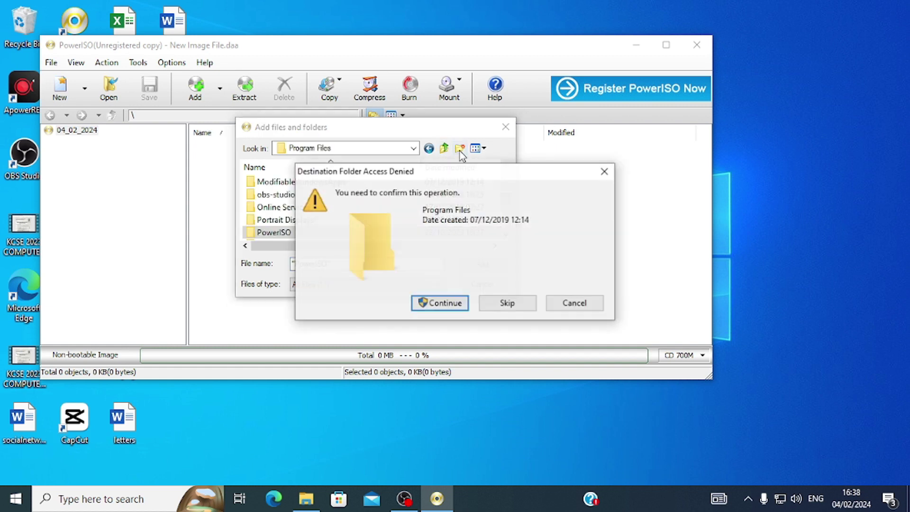
click(605, 172)
click(429, 149)
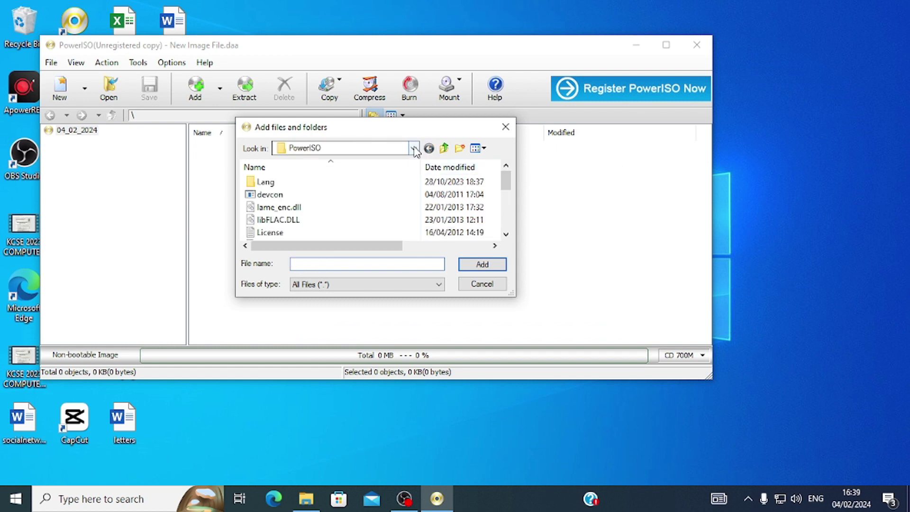
Step: Browse to the Desktop and add the 'burn cd' folder to the image
click(413, 148)
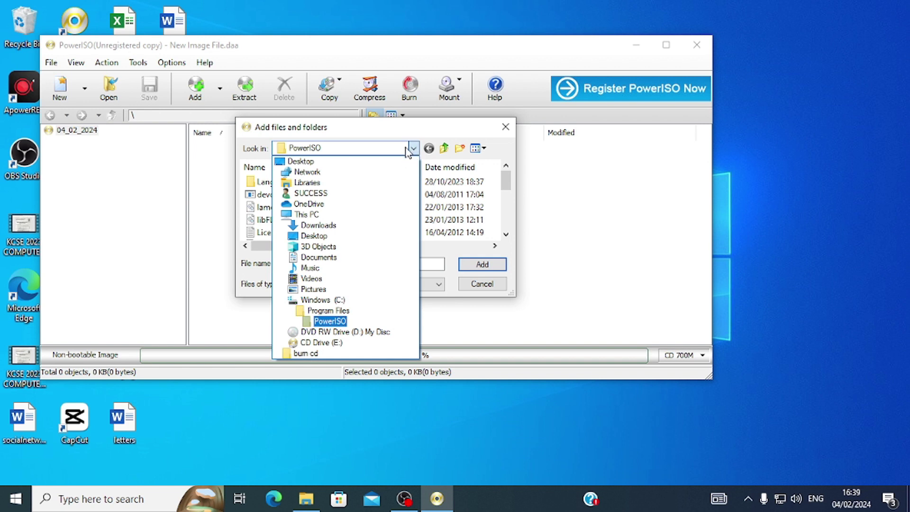
click(314, 236)
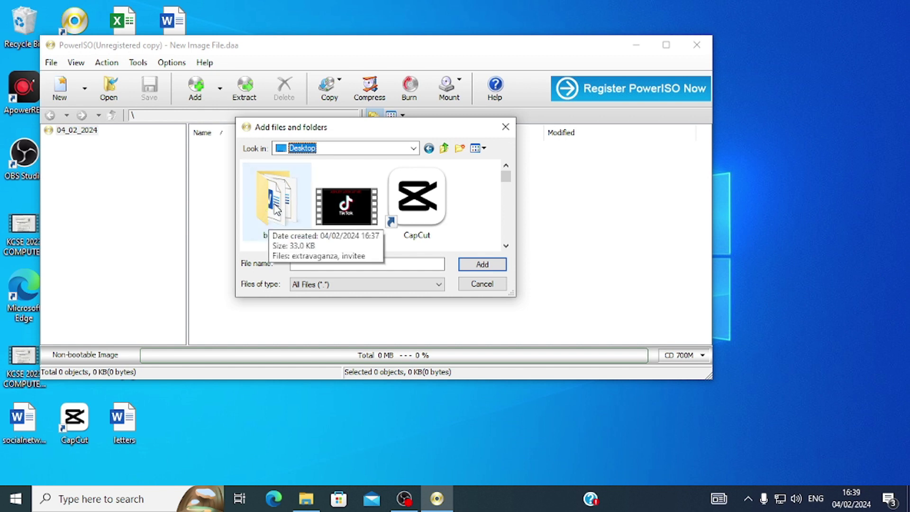
click(288, 219)
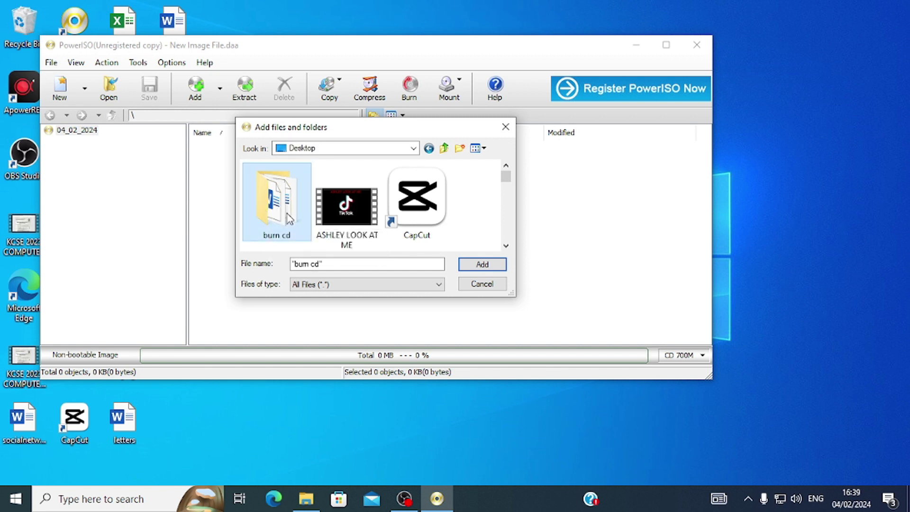
click(490, 267)
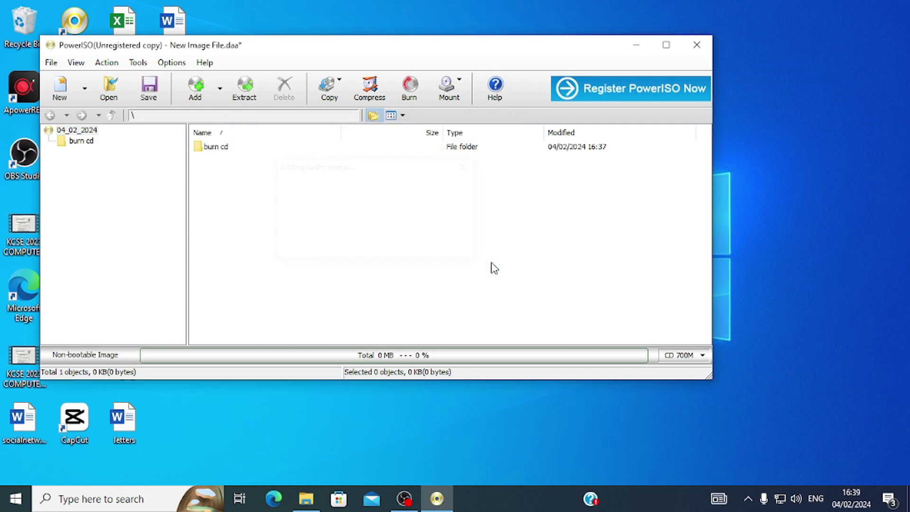
Step: Add CHART.docx from the desktop to the image
click(221, 89)
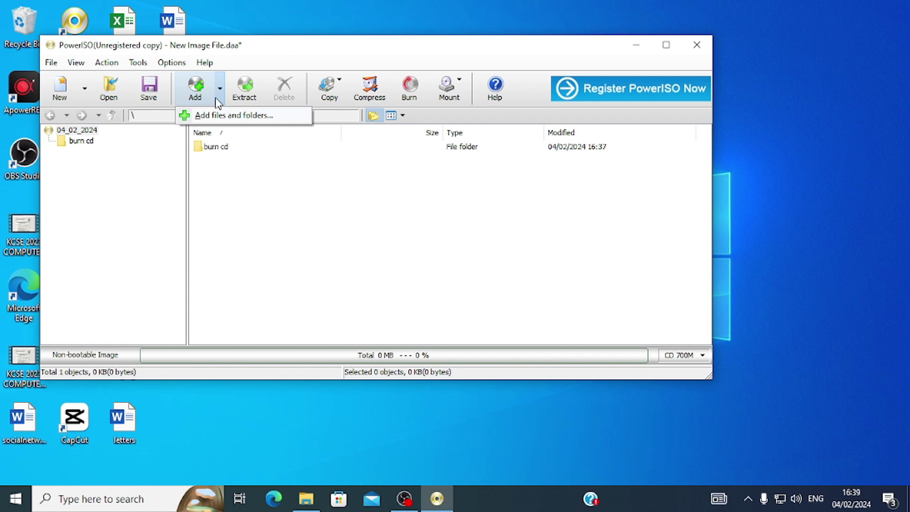
click(214, 118)
scroll(335, 203, down, 2)
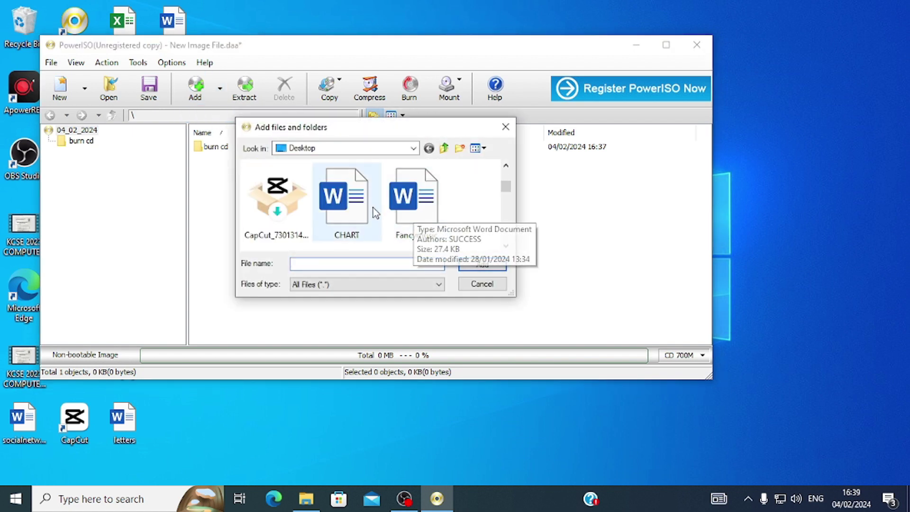
click(353, 205)
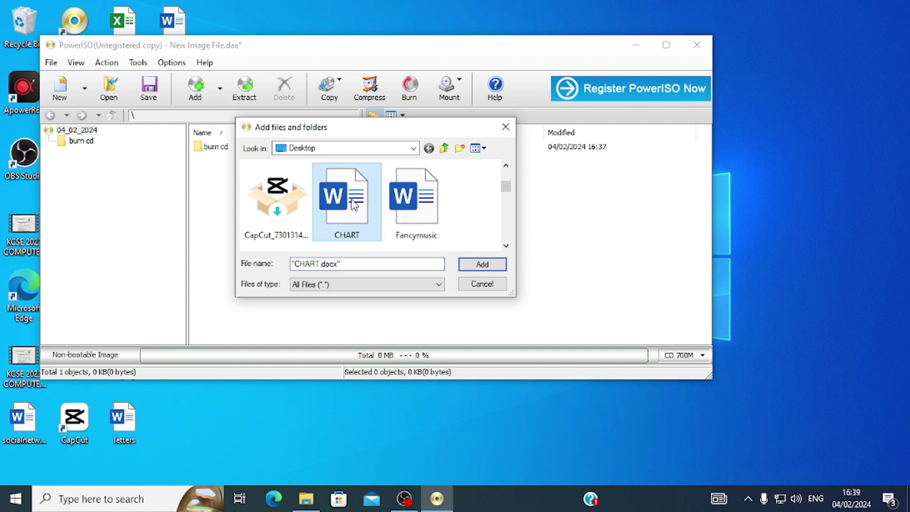
click(488, 267)
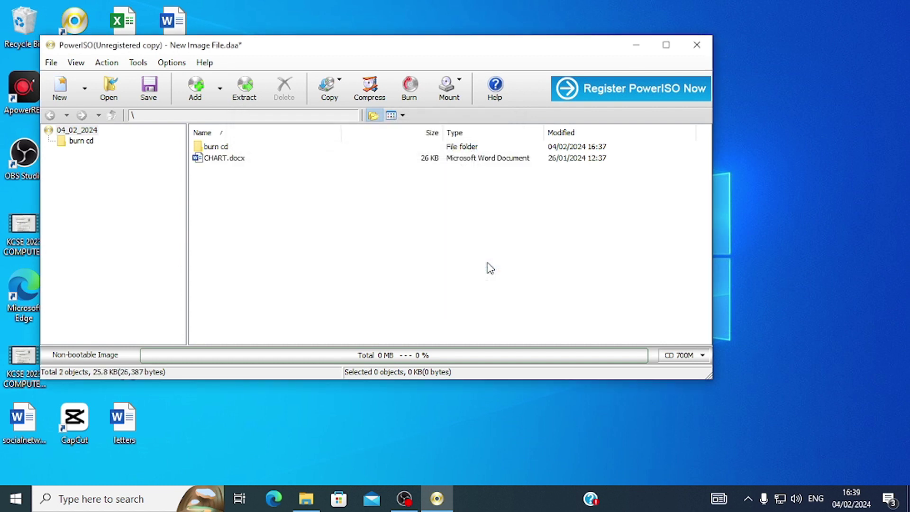
Step: Add Fancymusic.docx from the desktop to the image as well
click(221, 90)
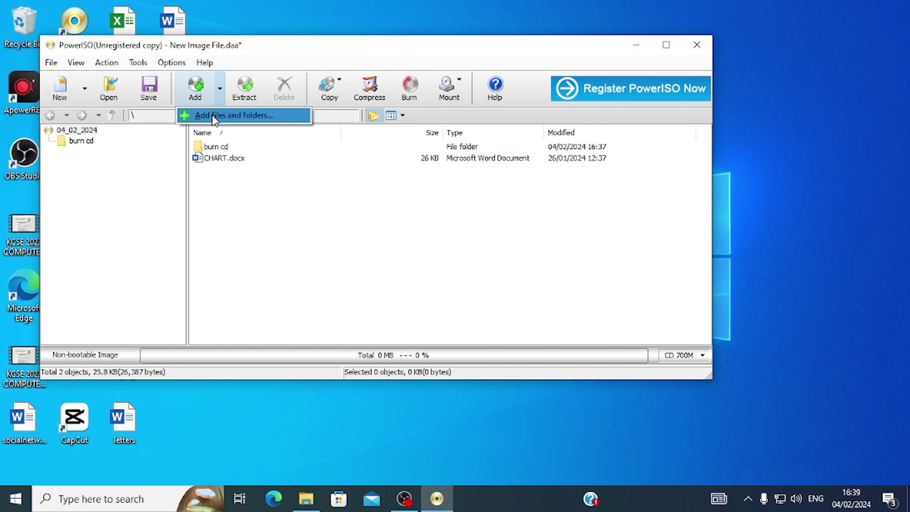
click(260, 218)
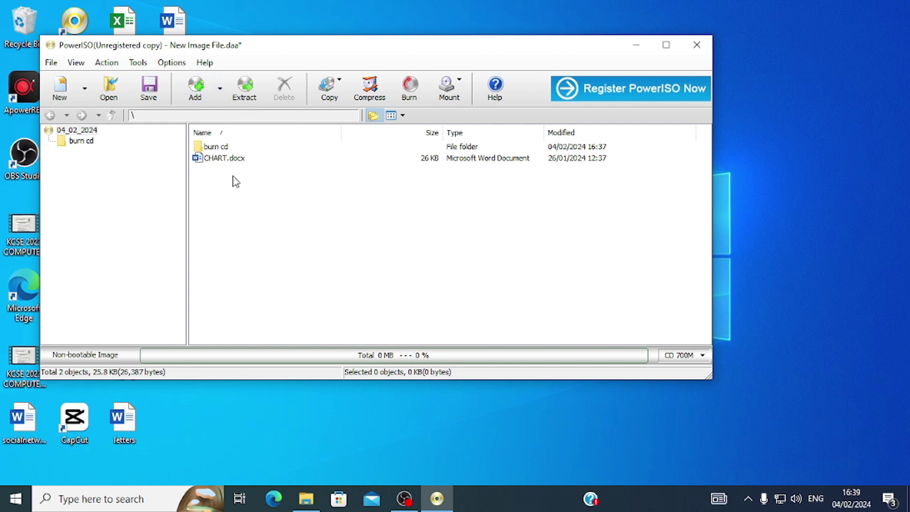
click(220, 89)
click(214, 112)
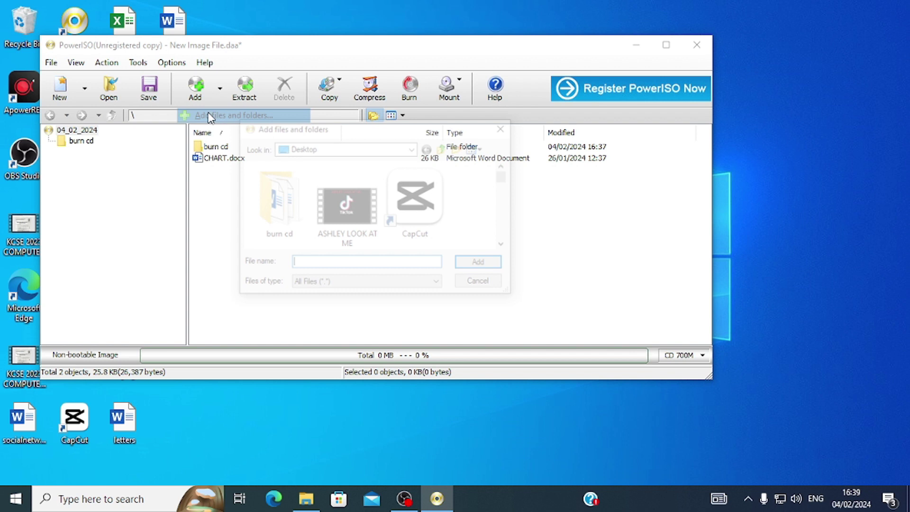
scroll(381, 233, down, 2)
scroll(370, 213, down, 1)
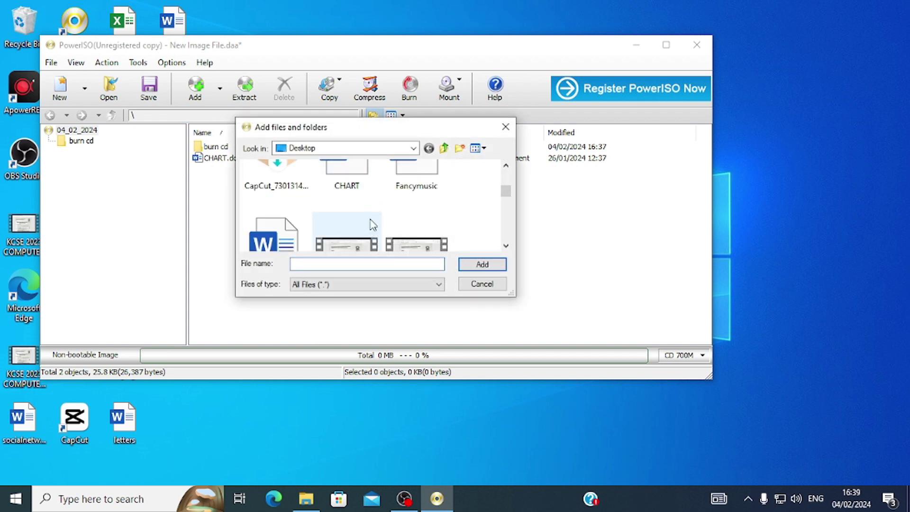
click(422, 189)
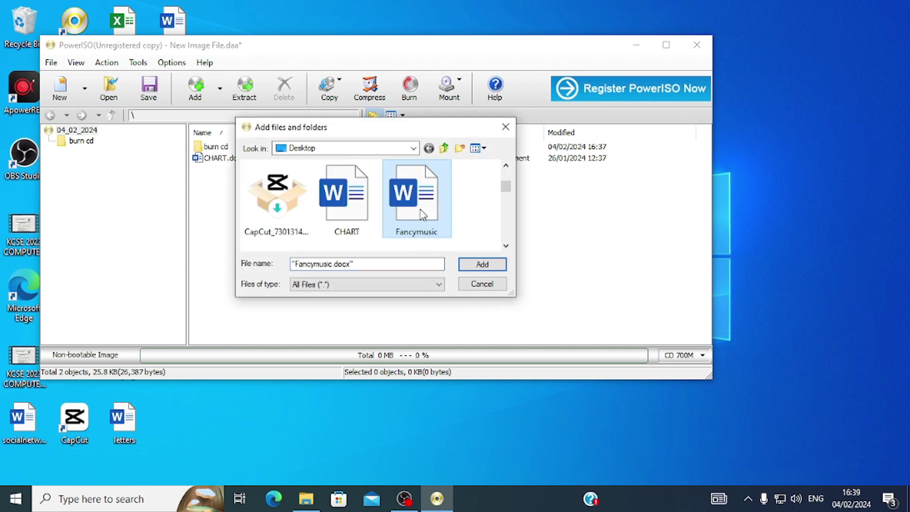
click(483, 265)
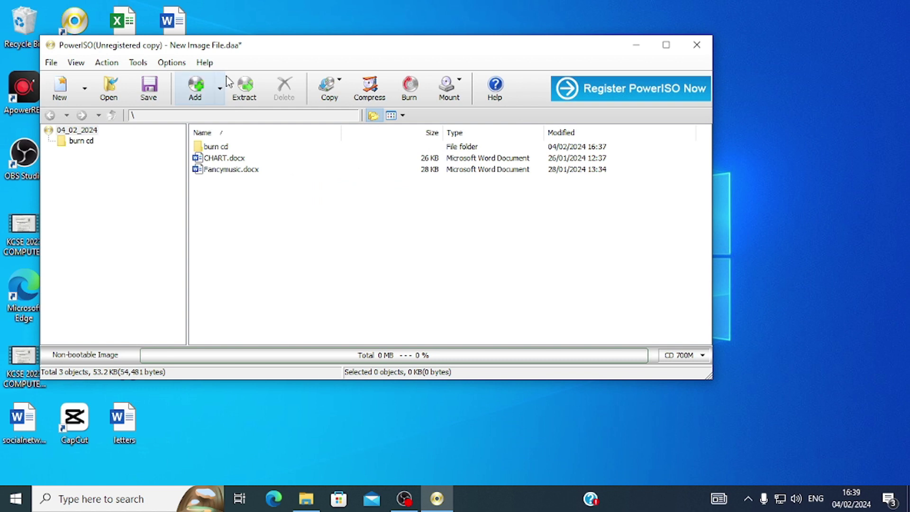
Step: Delete Fancymusic.docx from the image, leaving 'burn cd' and CHART.docx
click(232, 171)
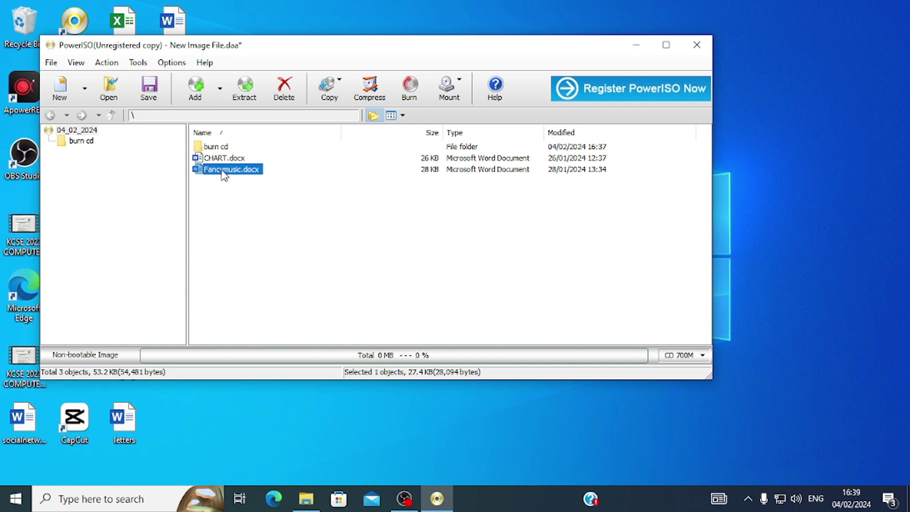
click(284, 89)
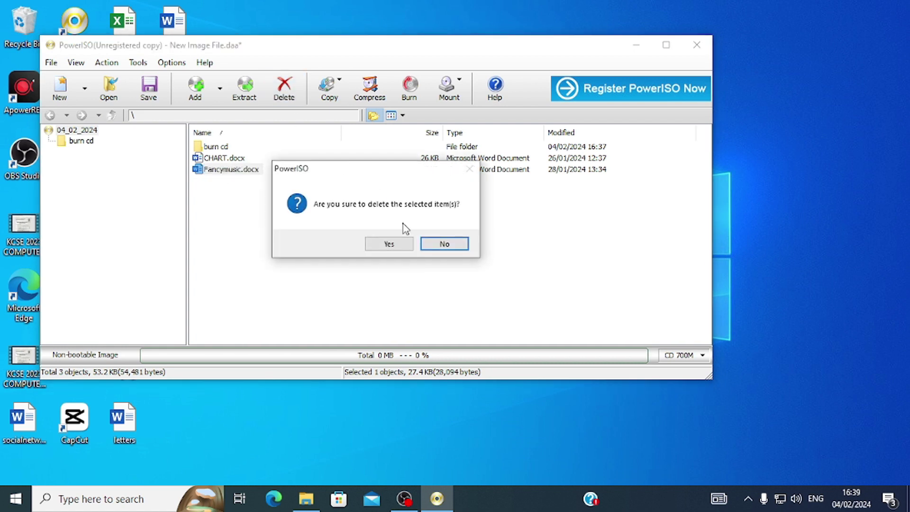
click(395, 244)
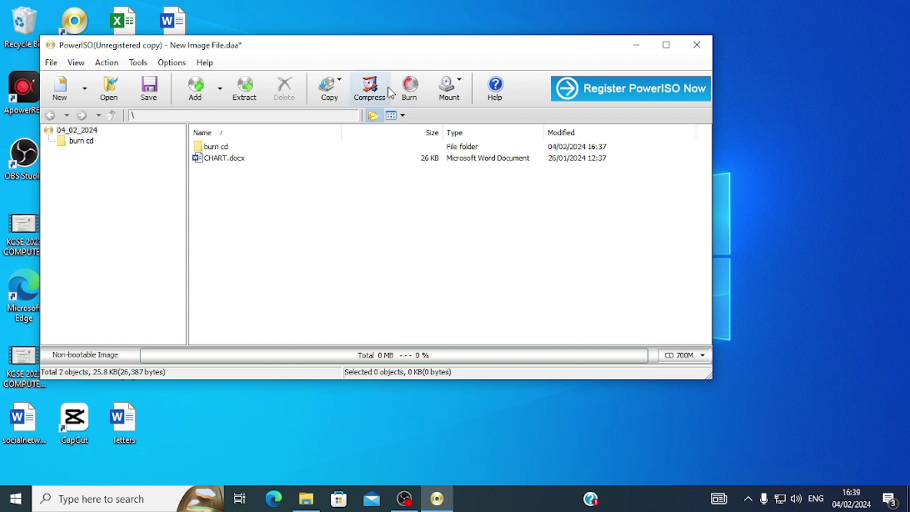
Step: Start burning the compilation to the CD-RW after checking the burning drive list
click(417, 89)
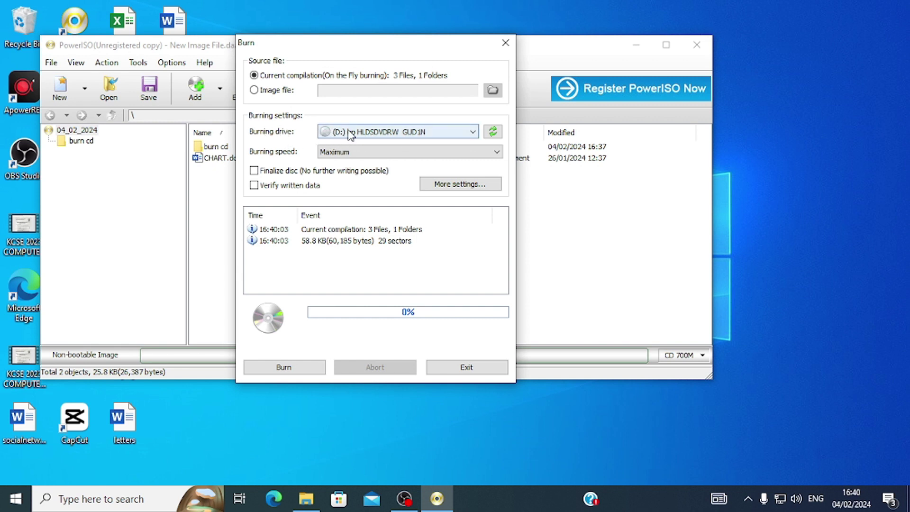
click(368, 136)
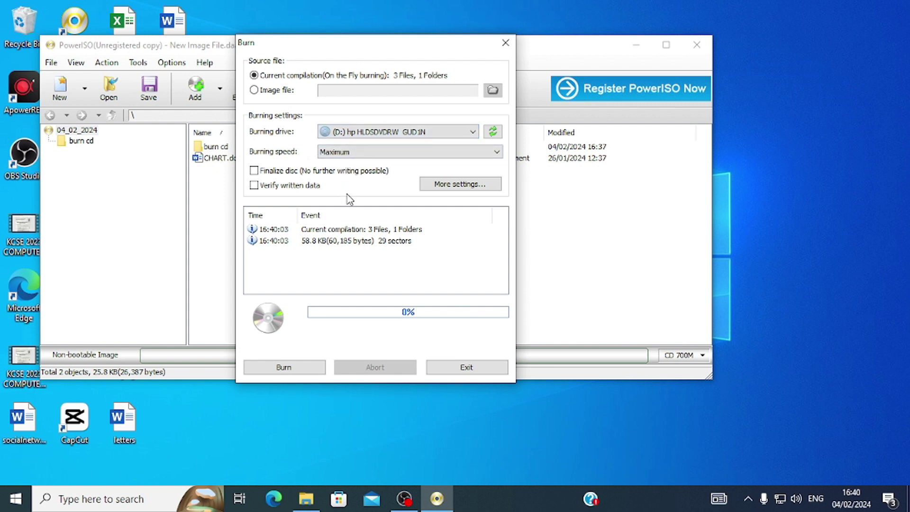
click(283, 367)
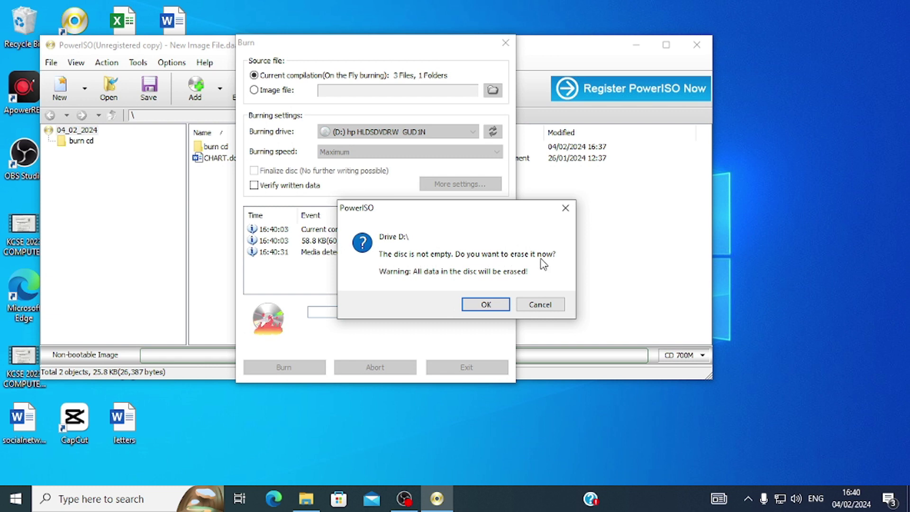
Step: Erase the non-empty disc, let the burn complete successfully, and close the burn windows
click(486, 306)
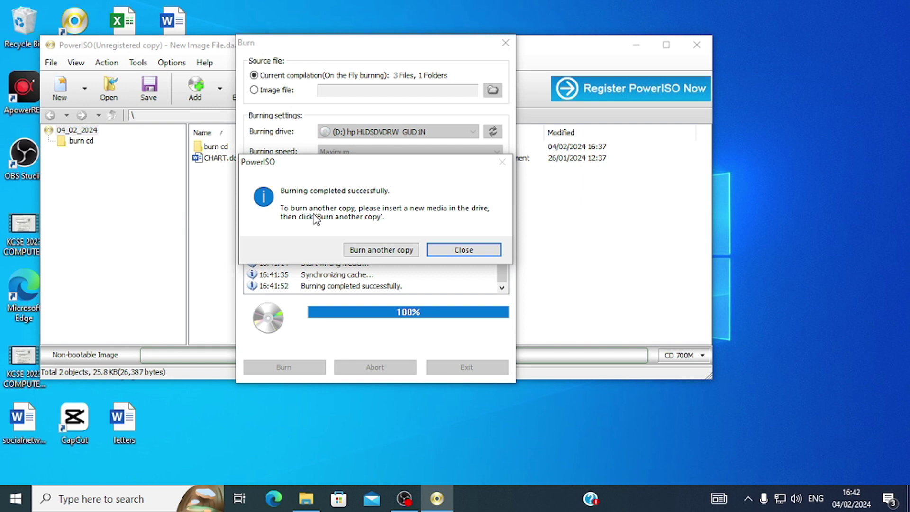
click(470, 250)
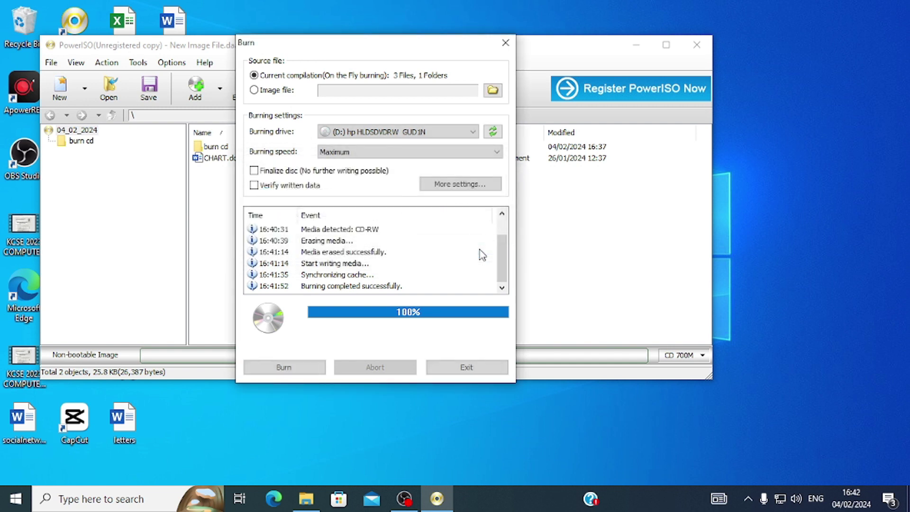
click(507, 46)
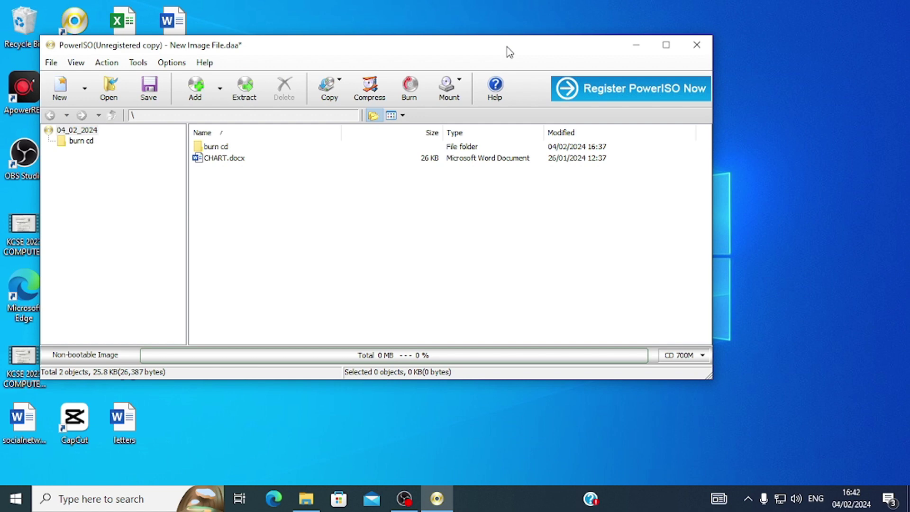
click(636, 45)
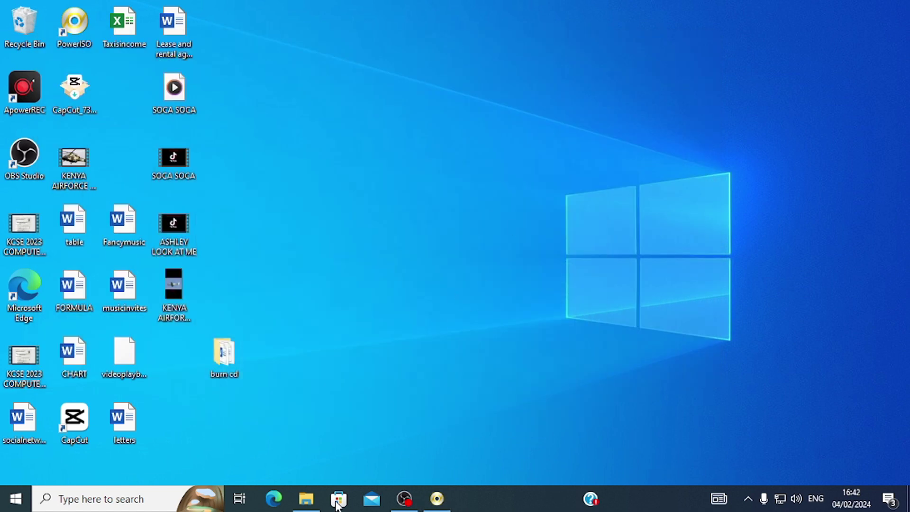
click(305, 499)
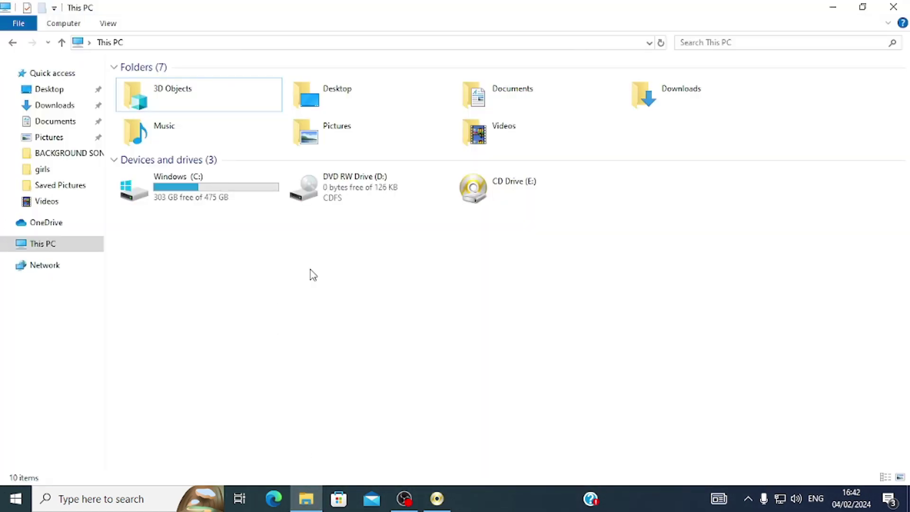
double_click(351, 206)
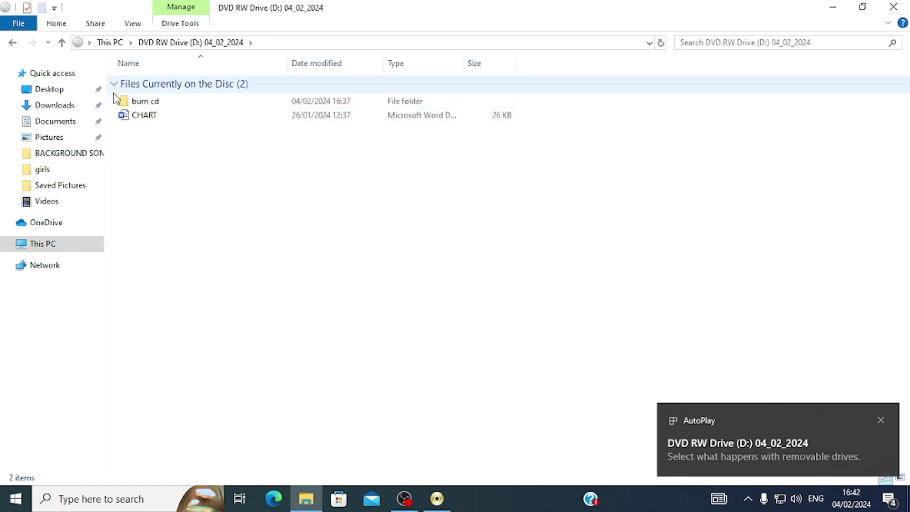
click(61, 43)
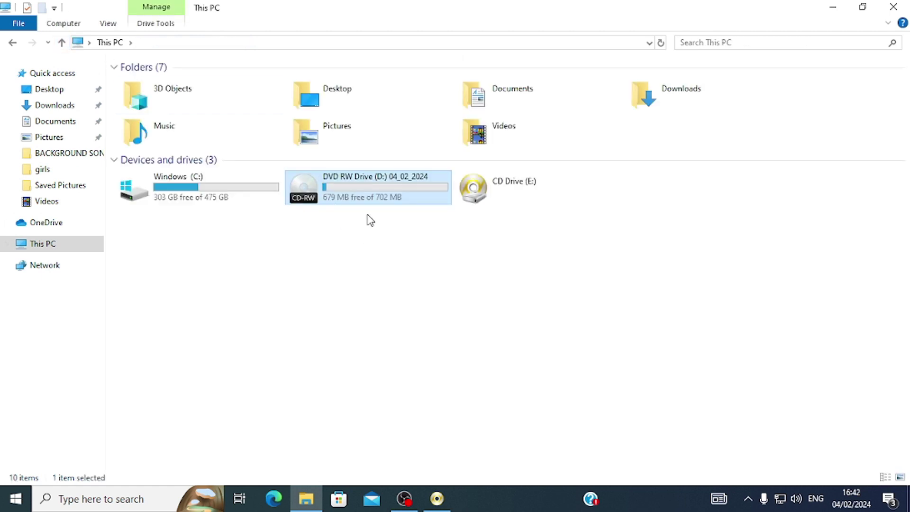
double_click(358, 195)
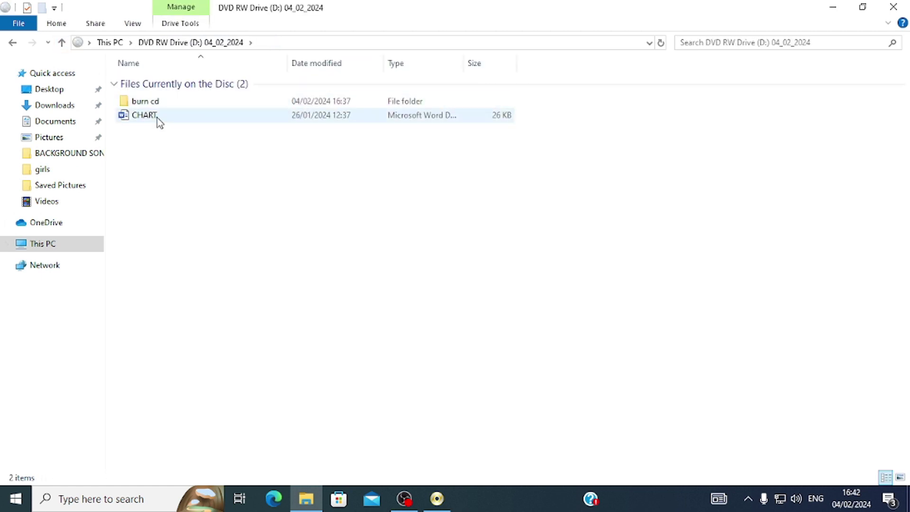
click(61, 43)
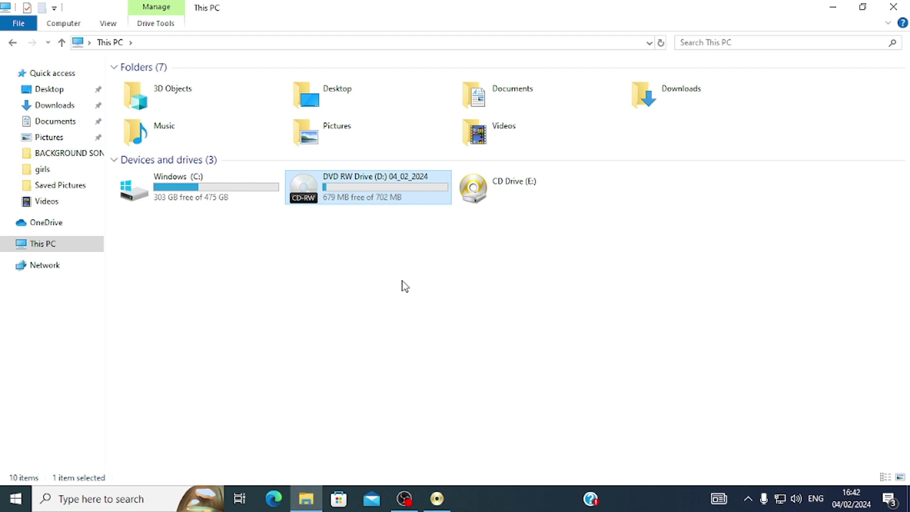
click(834, 7)
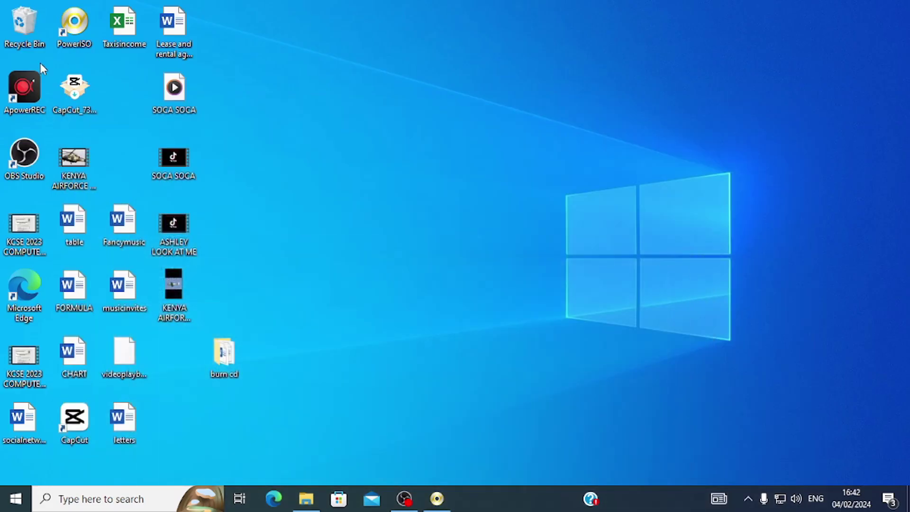